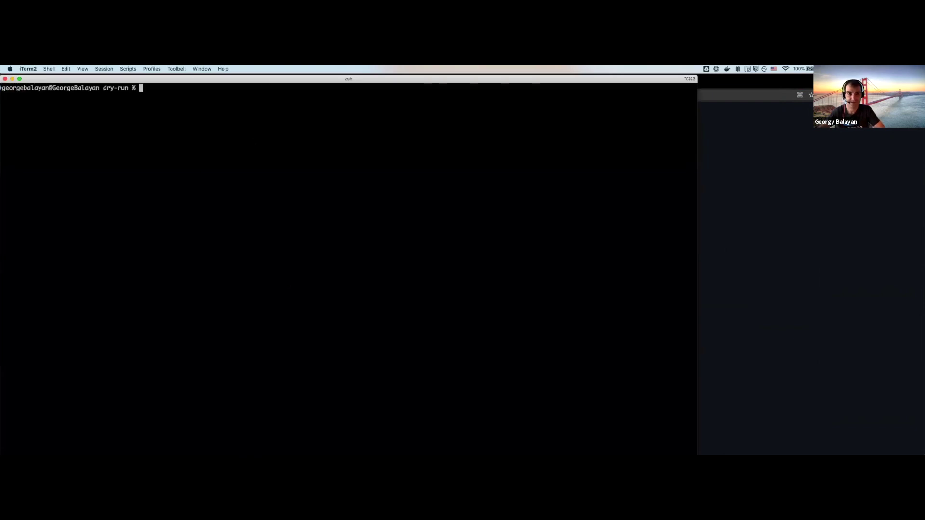
Discard the pasted clone command and list the contents of the dry-run folder
text(git clone https://github.com/MLWorkshops/mlinterviews.git)
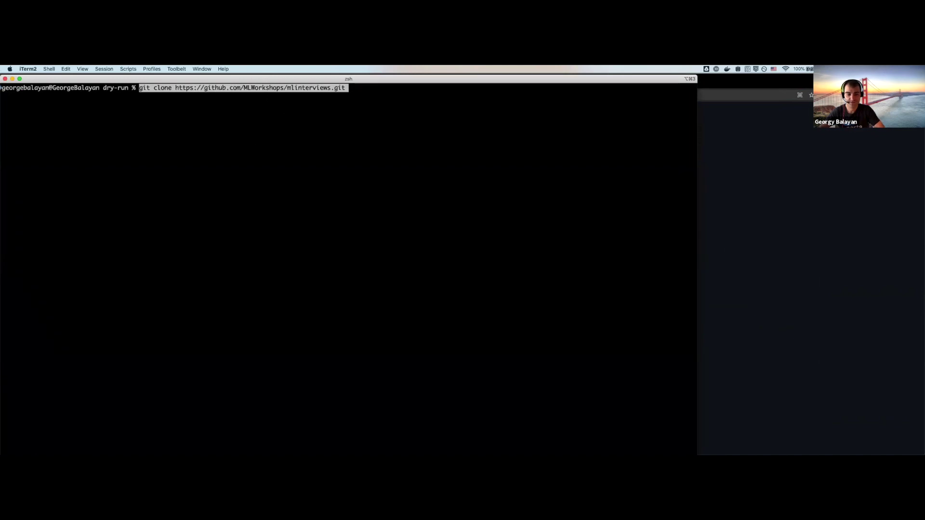
key(ctrl+c)
text(ls)
key(Return)
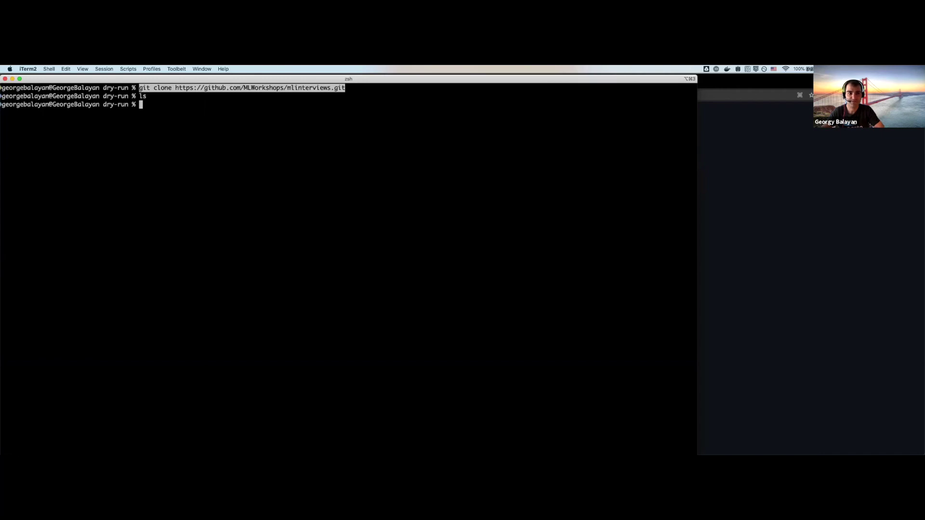
key(super+v)
key(Return)
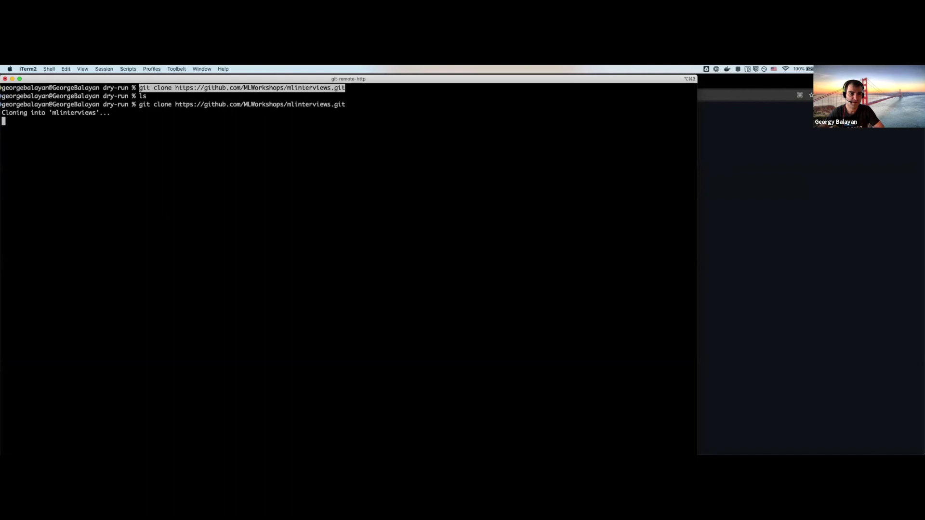
key(super+Tab)
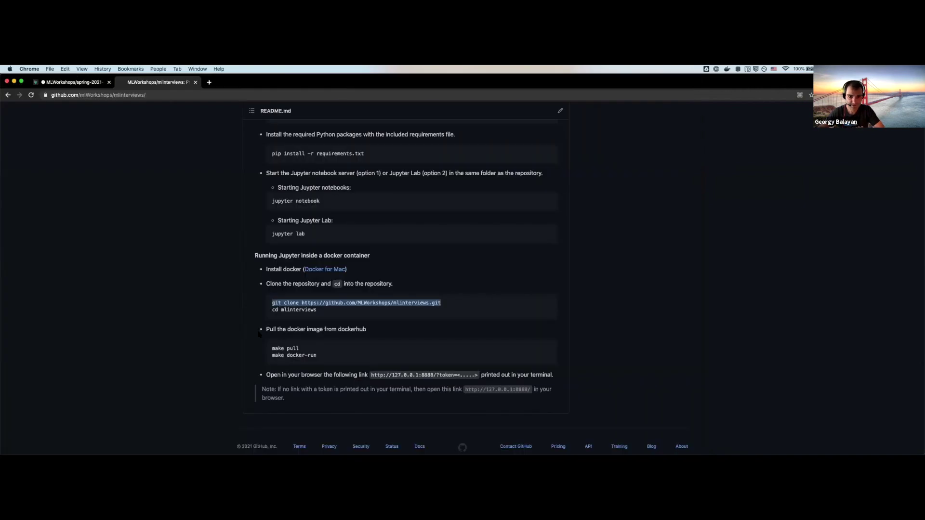
drag(272, 310, 317, 310)
key(super+Tab)
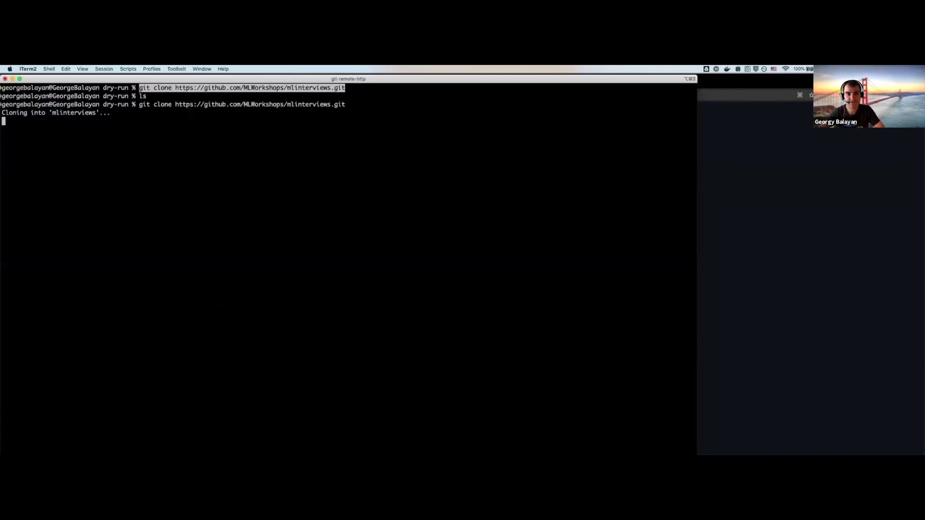
Interrupt the stalled clone of the mlinterviews repository and rerun the same git clone command, restarting it once more
key(Return)
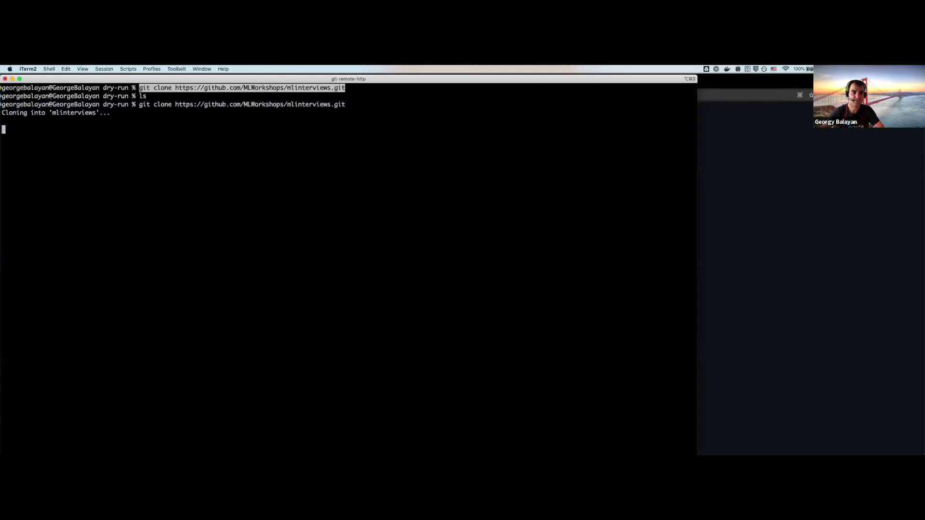
key(ctrl+c)
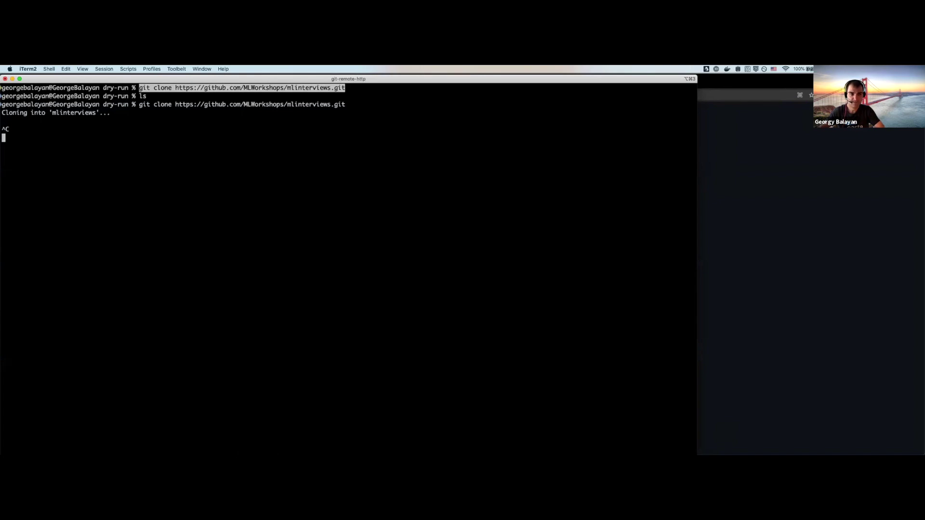
key(Up)
key(Return)
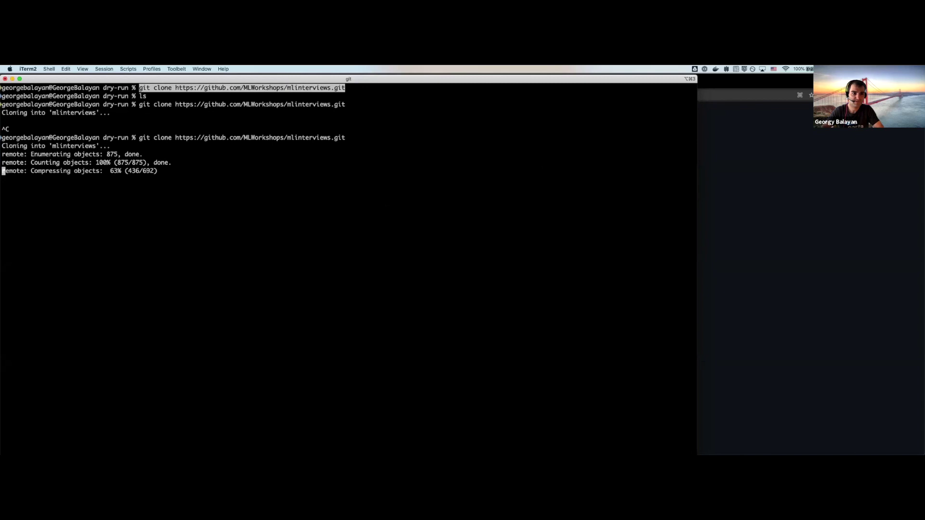
key(ctrl+c)
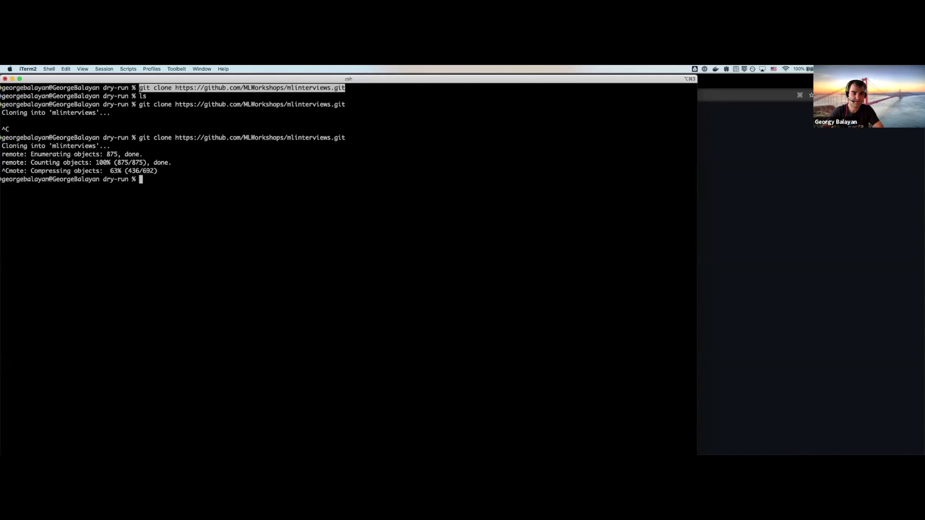
key(Up)
key(Return)
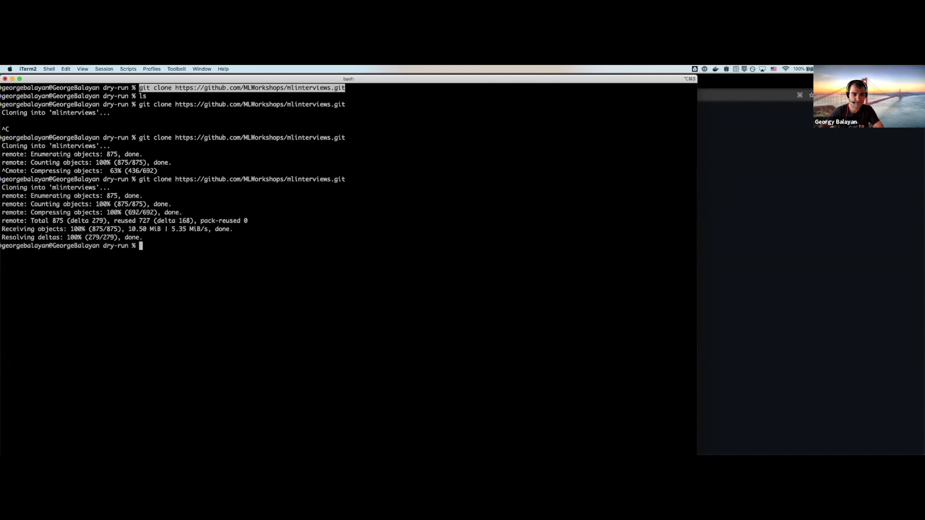
Change into the mlinterviews folder with the copied command and list its files
key(super+v)
key(Return)
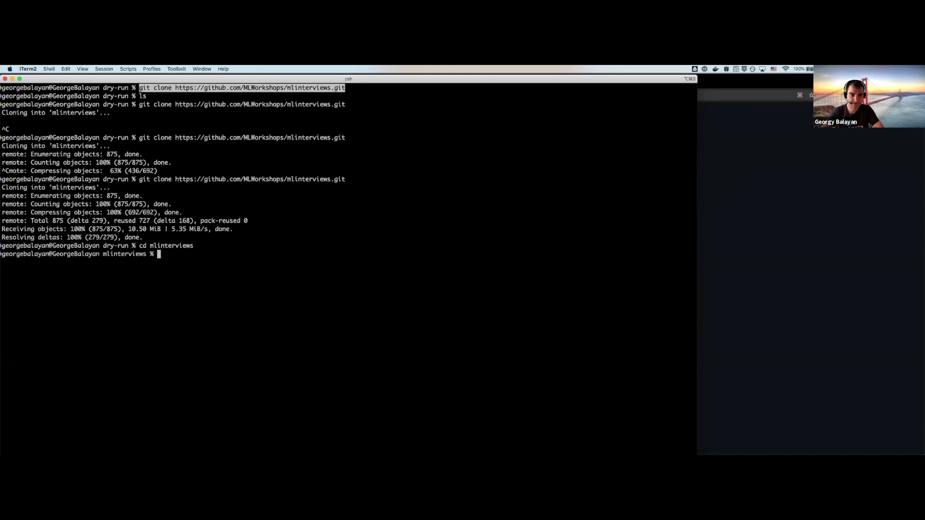
text(ls)
key(Return)
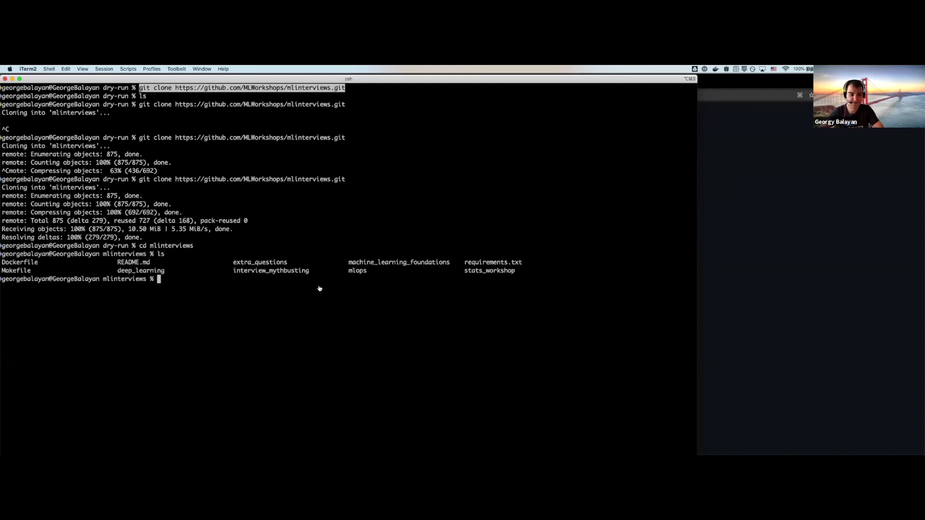
Copy "make pull" from the README's Docker instructions in Chrome and run it in the terminal to pull the image
key(super+Tab)
scroll(305, 230, up, 15)
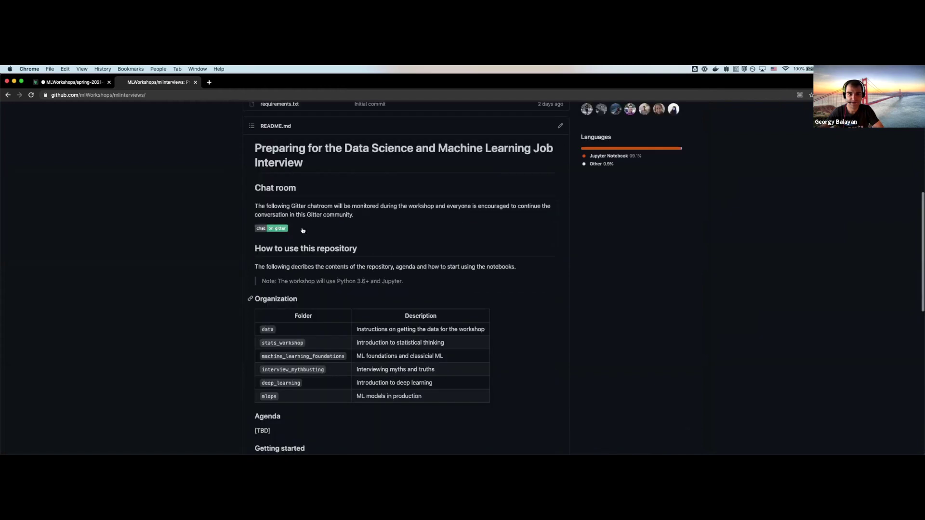
scroll(278, 332, down, 15)
drag(272, 333, 300, 334)
key(super+c)
key(super+Tab)
key(super+v)
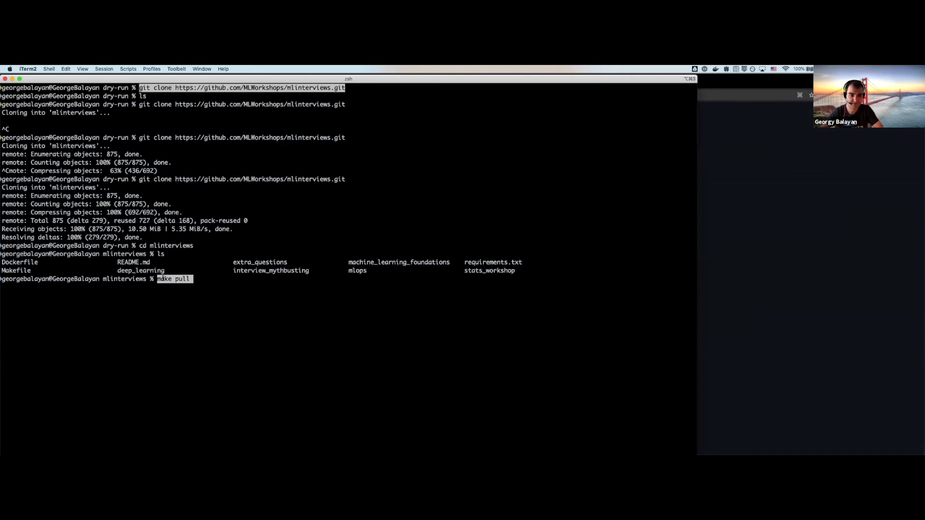
key(Return)
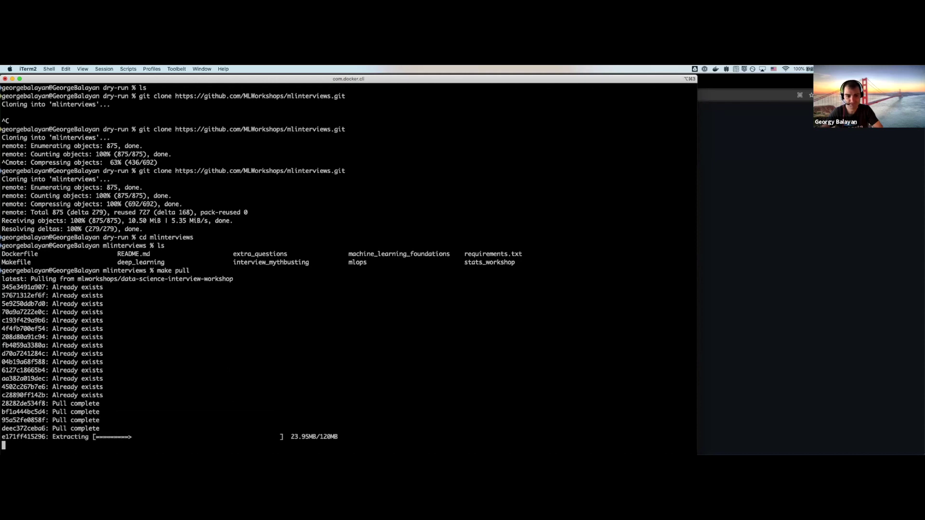
Copy "make docker-run" from the README in Chrome and run it in the terminal to start the Jupyter container
key(super+Tab)
click(276, 346)
drag(275, 342, 316, 343)
key(super+Tab)
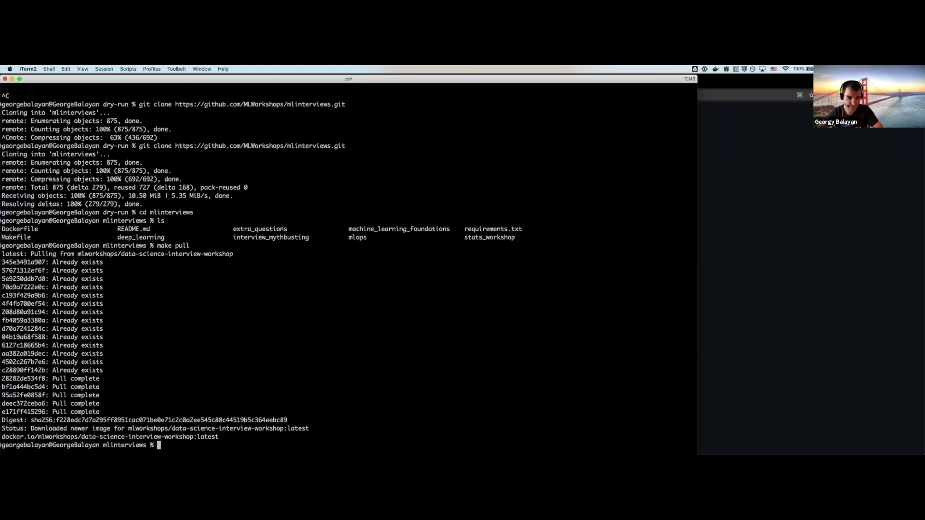
key(super+v)
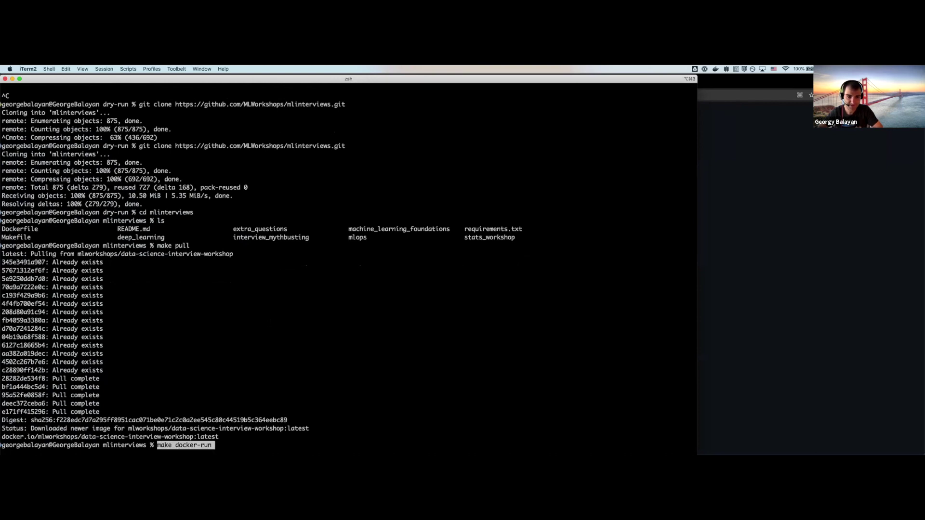
key(Return)
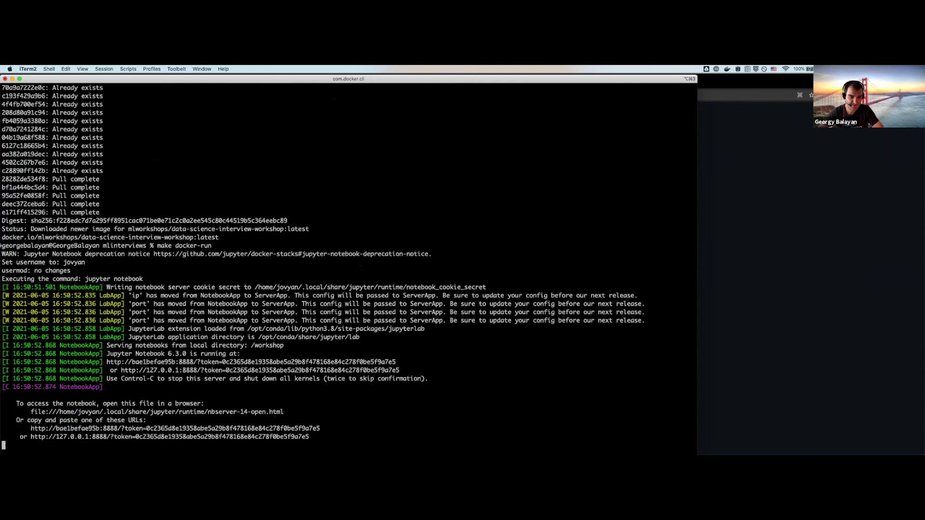
Try to open the Jupyter server through the printed container-hostname link, close that page, and return to the terminal
double_click(171, 435)
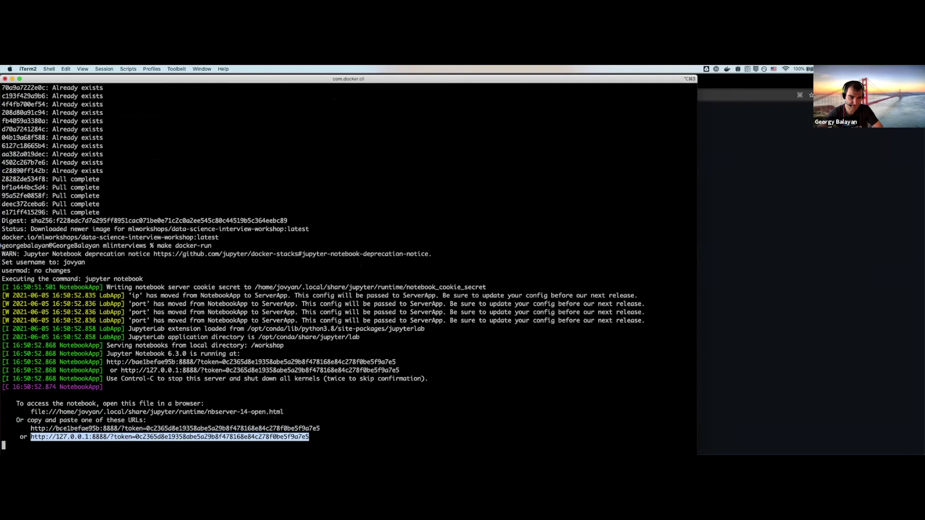
click(96, 437)
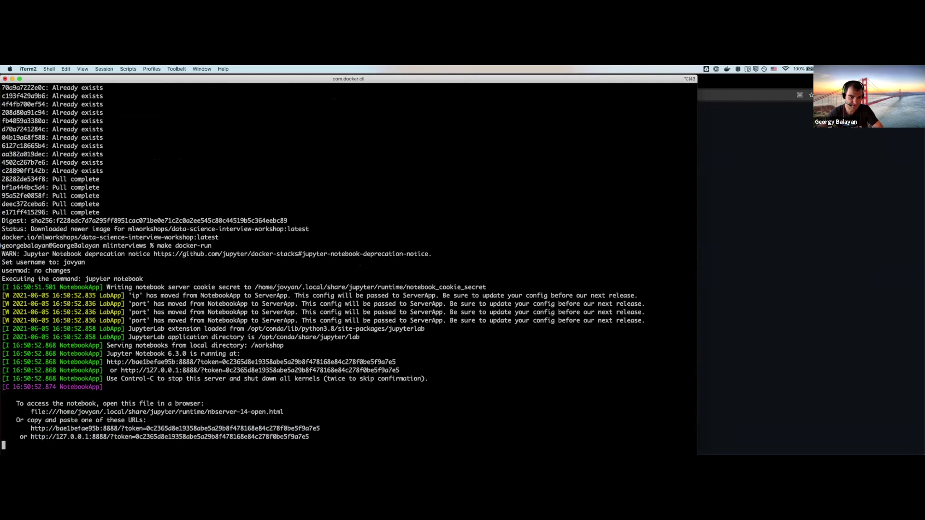
super+click(89, 430)
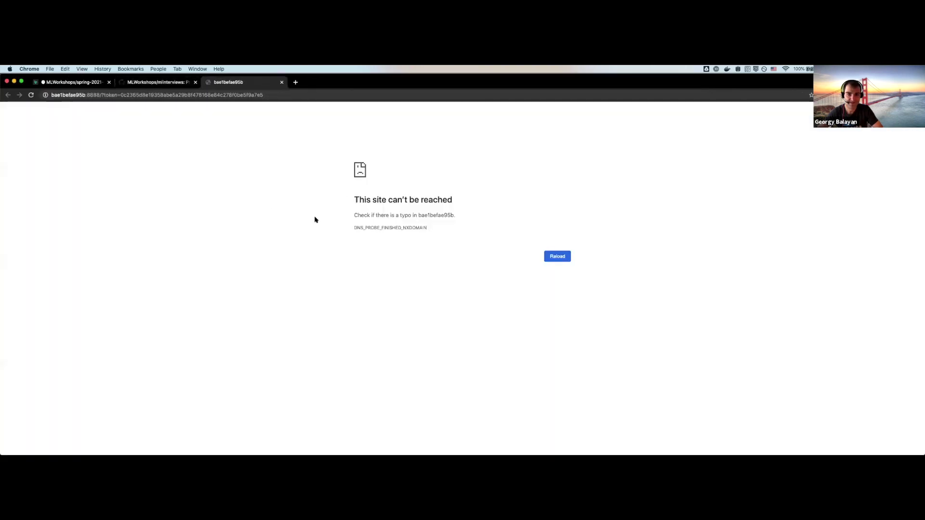
key(super+w)
key(super+Tab)
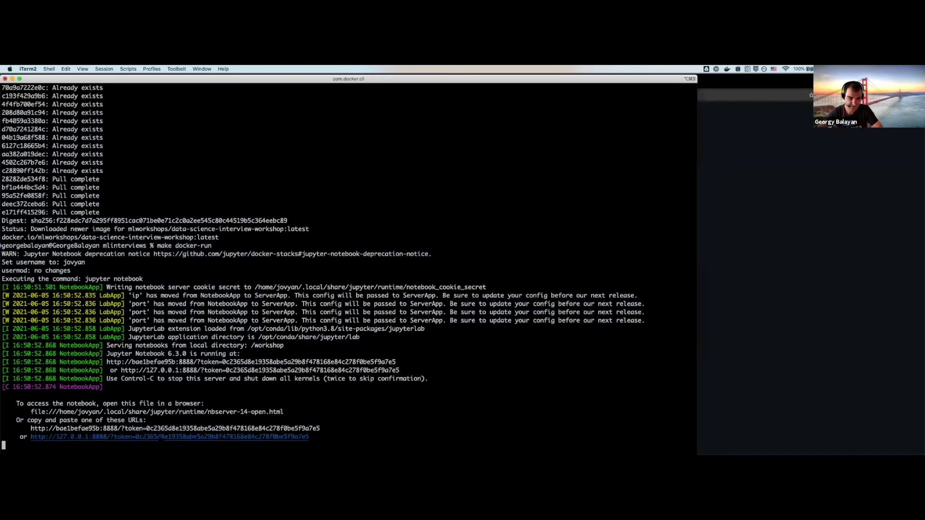
Open the Jupyter server through its printed 127.0.0.1:8888 link and open Notebook.ipynb from the stats_workshop folder
super+click(289, 436)
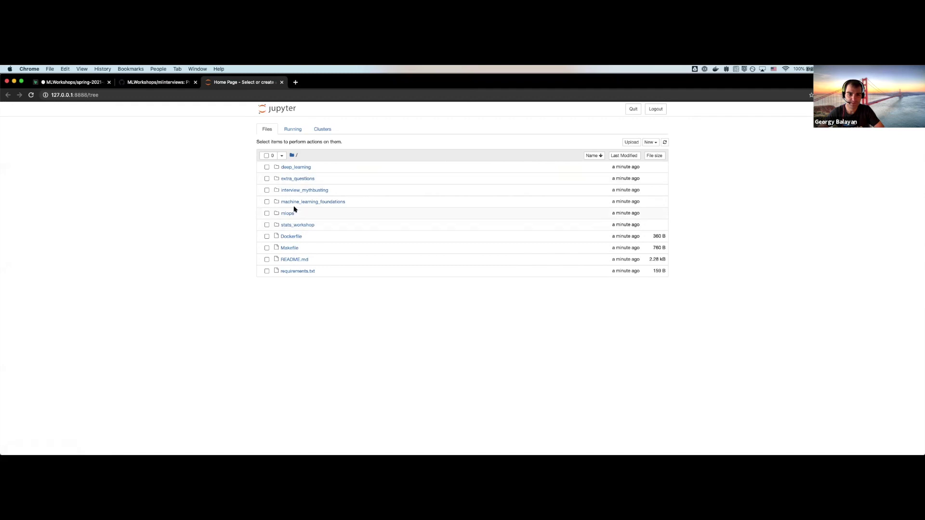
click(297, 226)
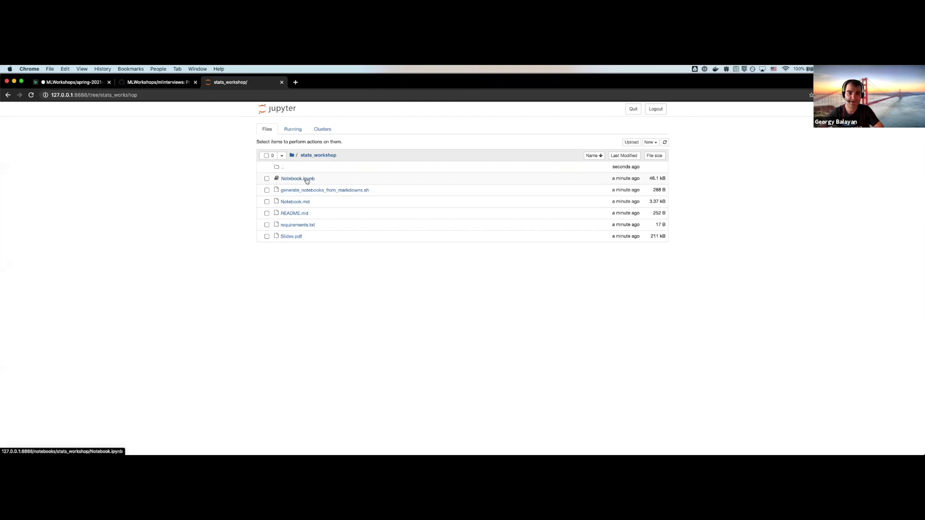
click(306, 181)
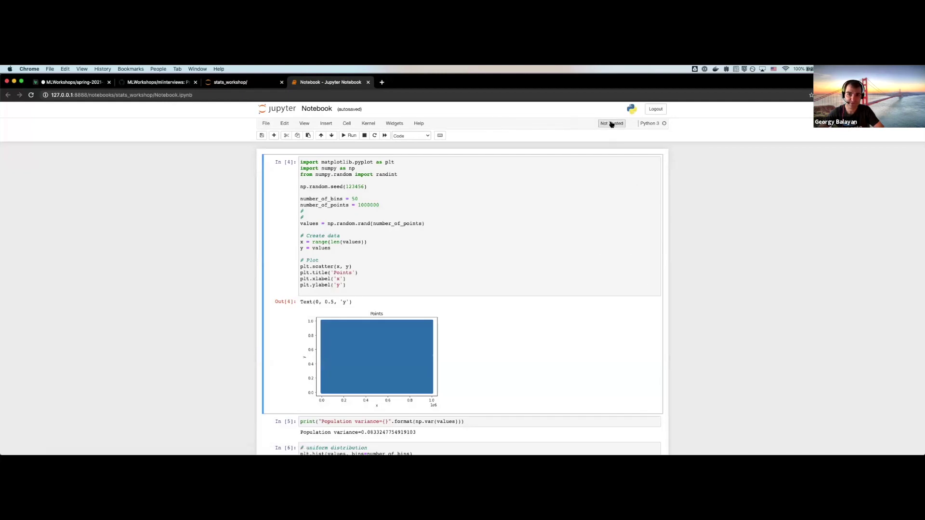
Mark the stats_workshop notebook as trusted and confirm the trust request
click(265, 123)
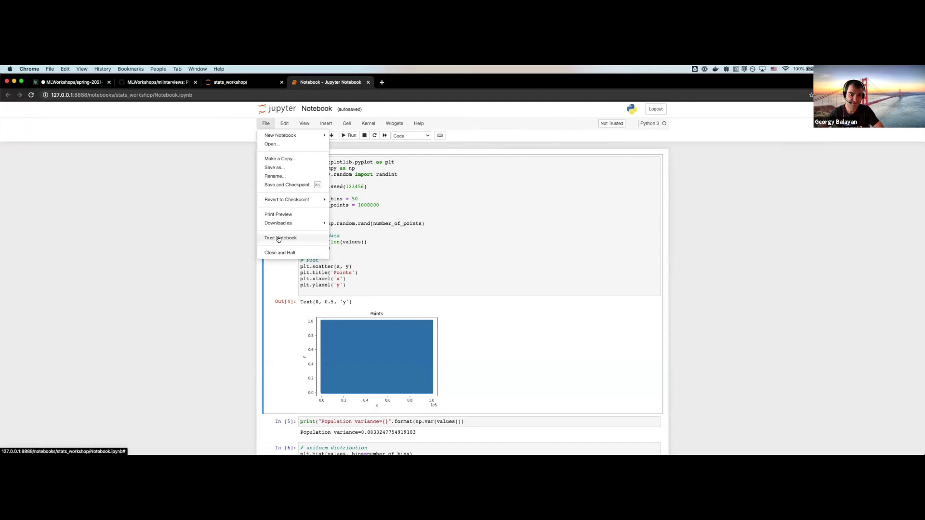
click(233, 233)
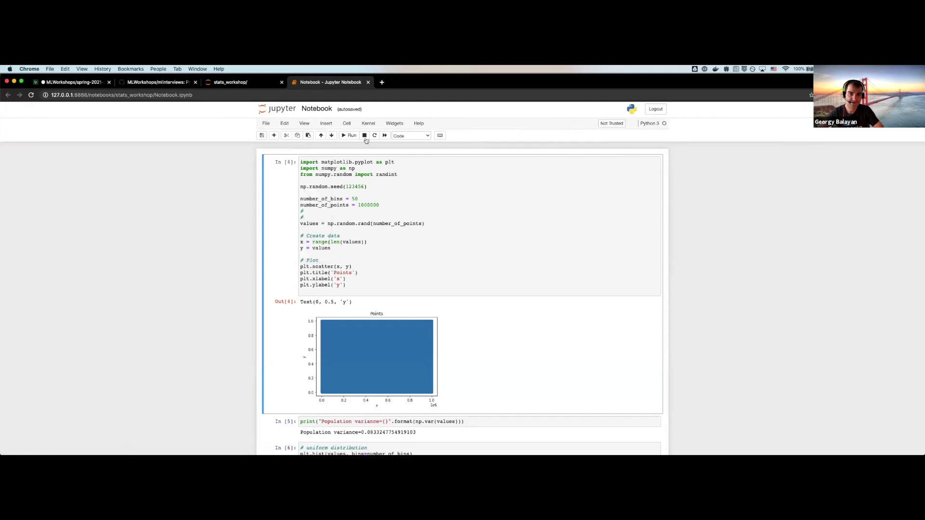
click(267, 124)
click(273, 238)
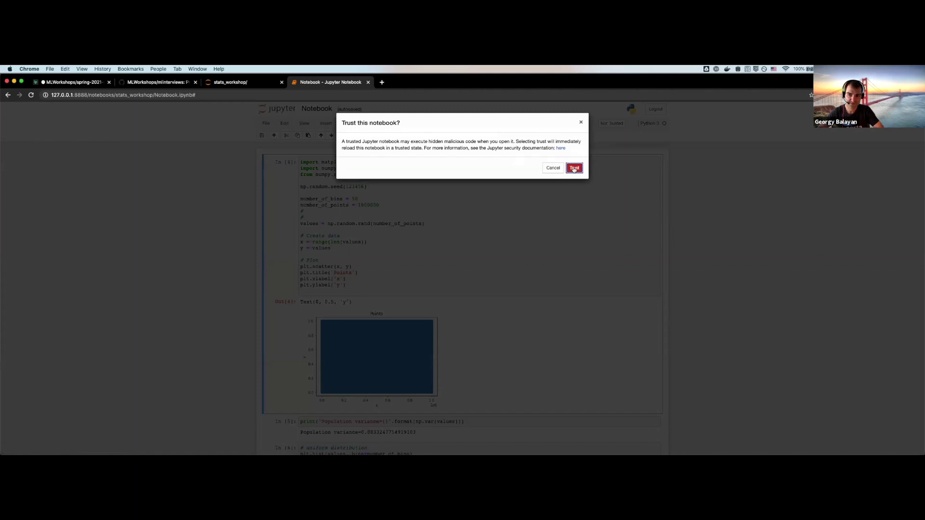
click(573, 168)
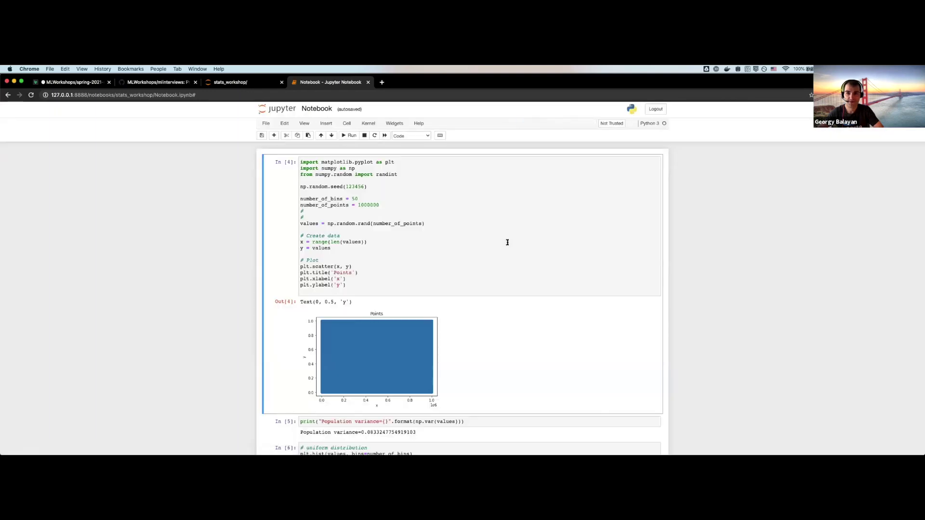
Run the notebook's first three cells: the random points scatter plot, the population variance, and the uniform distribution histogram
scroll(507, 242, down, 10)
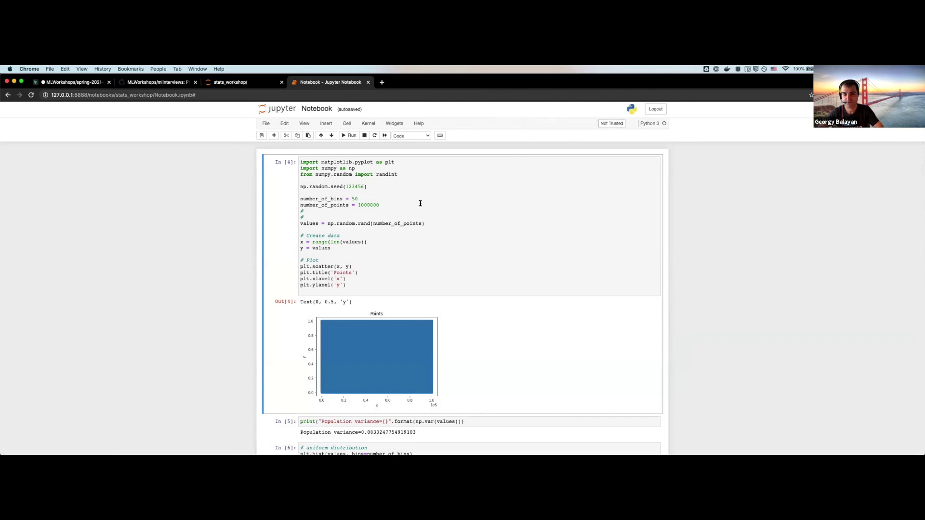
key(shift+Return)
key(shift+Return)
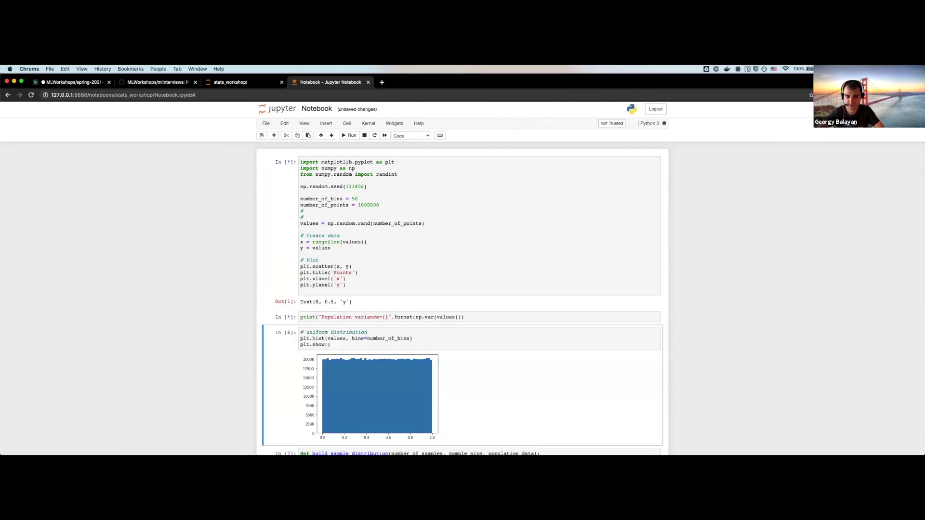
key(shift+Return)
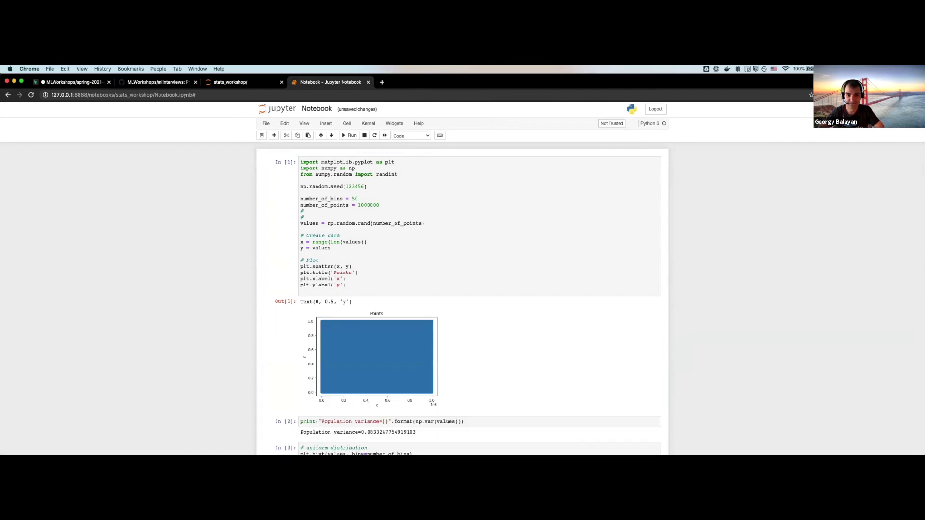
Select the uniform distribution cell and run its histogram again
scroll(393, 229, down, 3)
click(374, 273)
click(375, 301)
key(shift+Return)
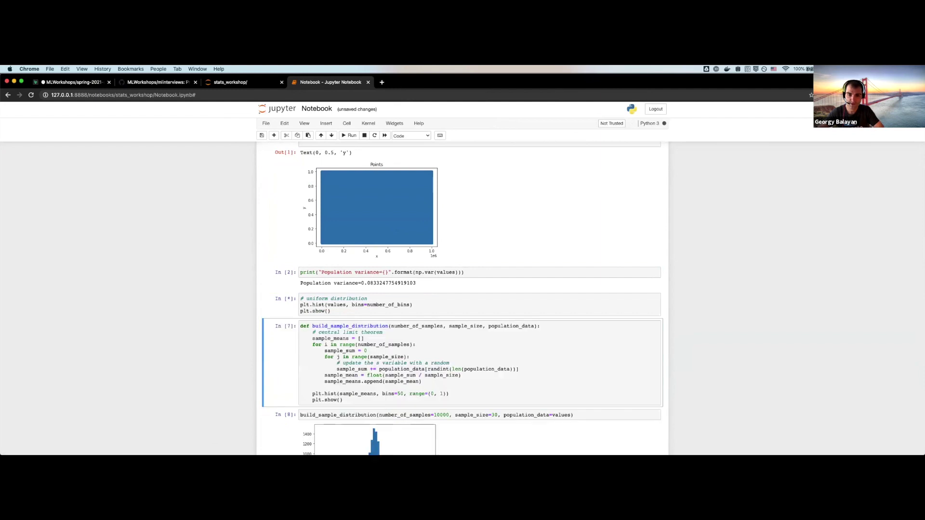
scroll(463, 299, down, 4)
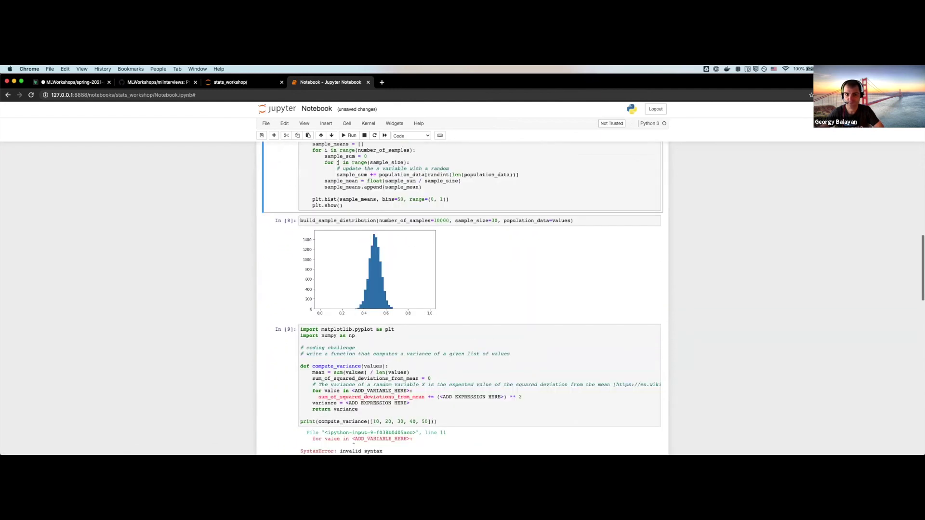
scroll(232, 200, up, 15)
click(8, 95)
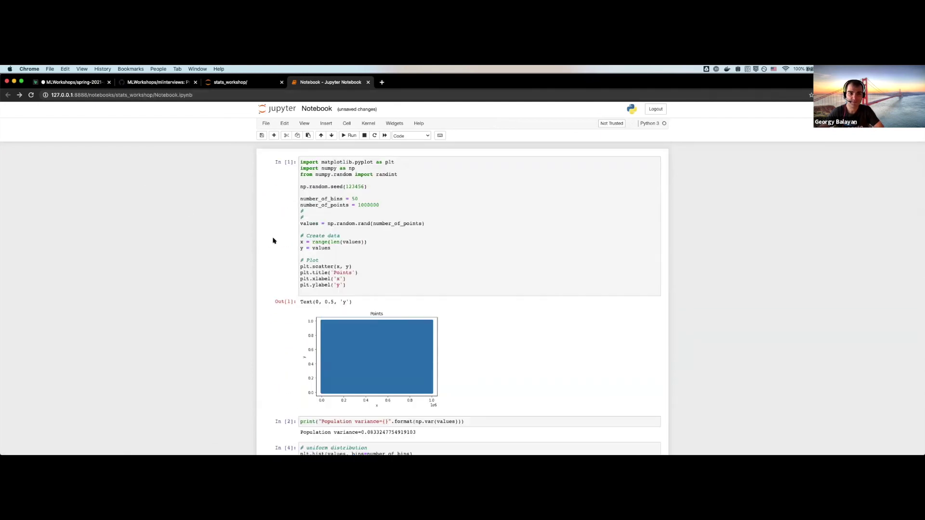
Close the open stats_workshop notebook page and return to the folder's file list
click(219, 95)
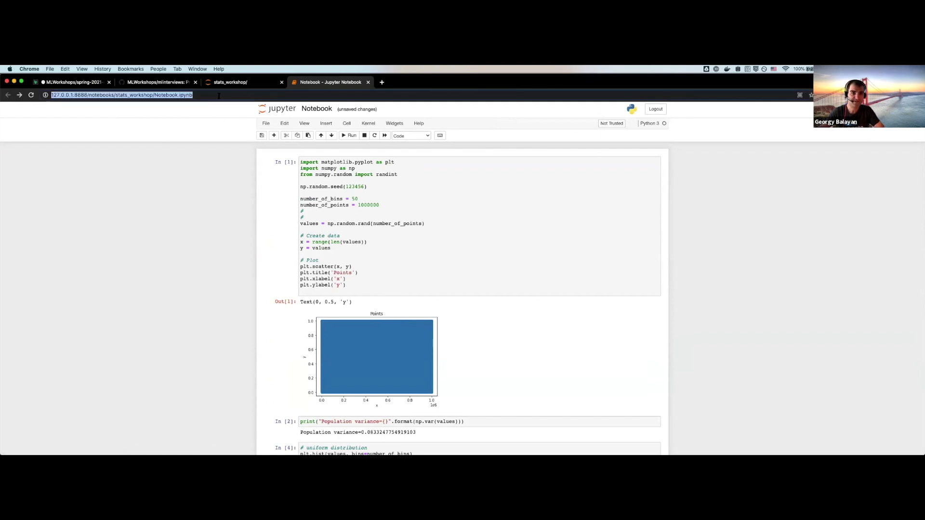
key(Return)
click(520, 199)
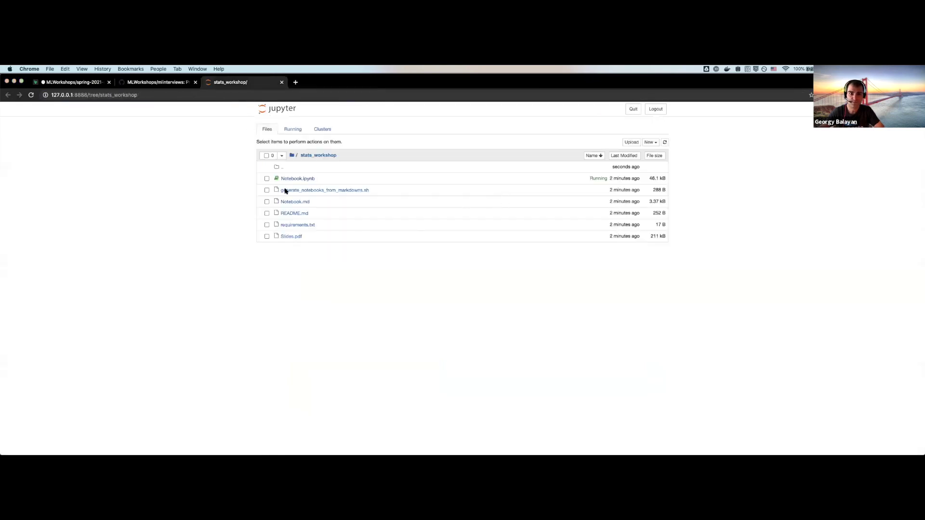
Browse from the Jupyter root directory into the machine_learning_foundations folder, then go back and reopen the stats_workshop folder
click(292, 156)
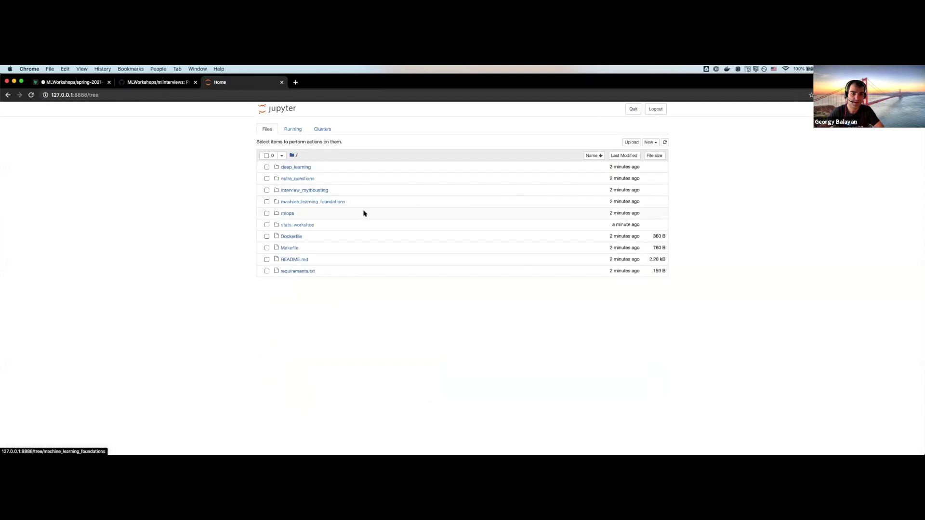
click(311, 202)
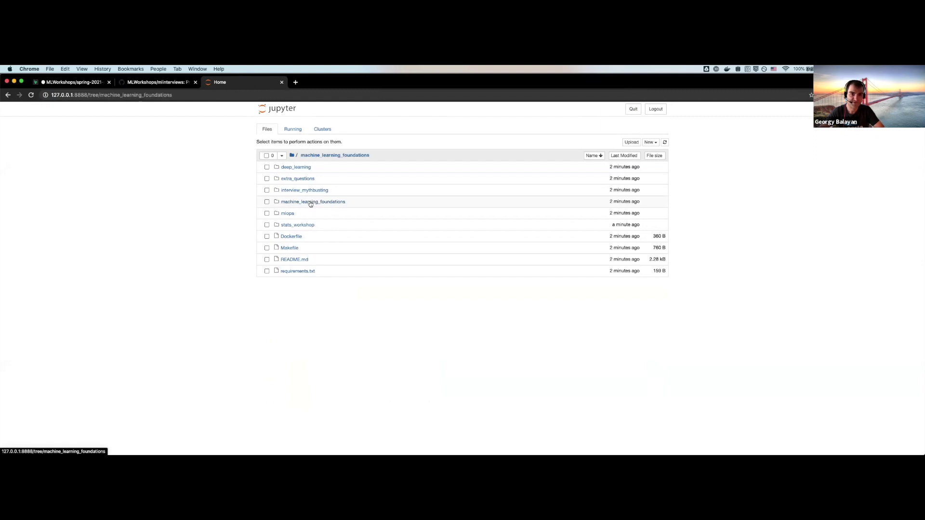
click(8, 95)
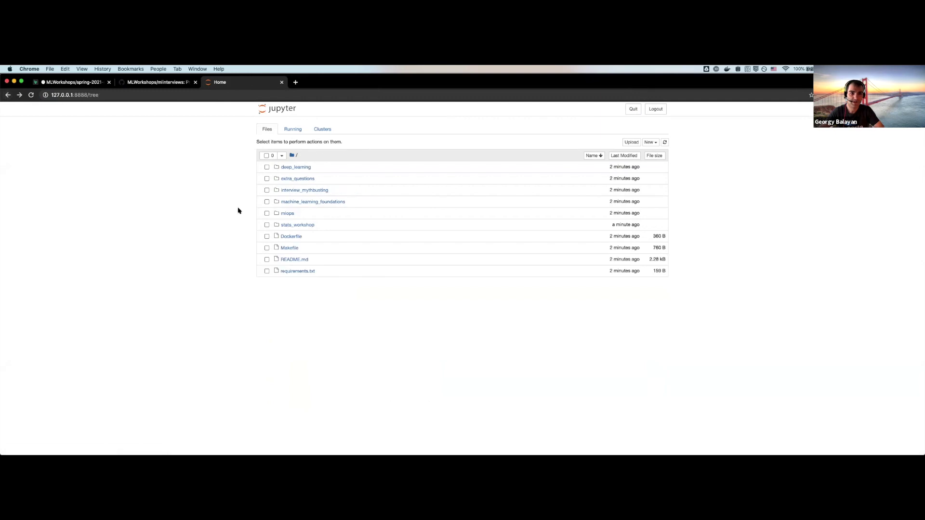
click(305, 225)
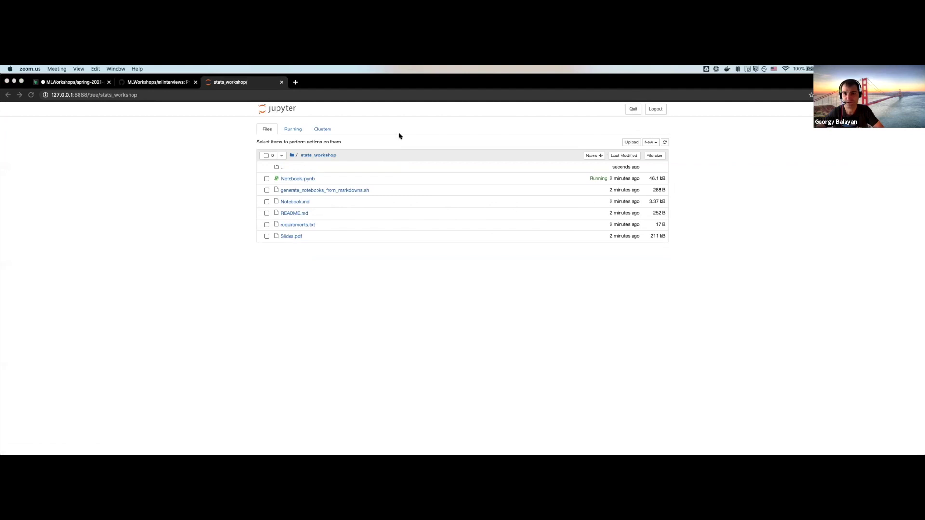
Switch to the "Stats workshop (slides)" deck in Google Slides and start presenting it full screen
click(162, 206)
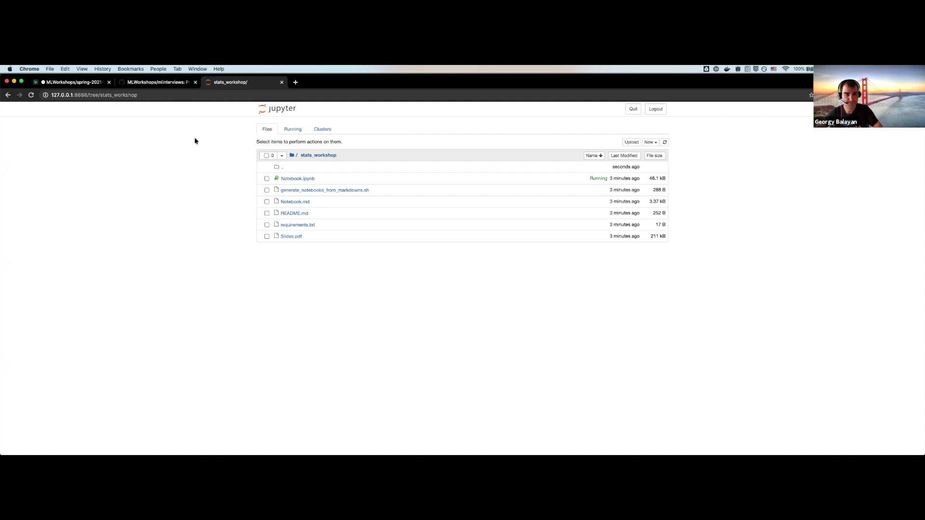
key(super+grave)
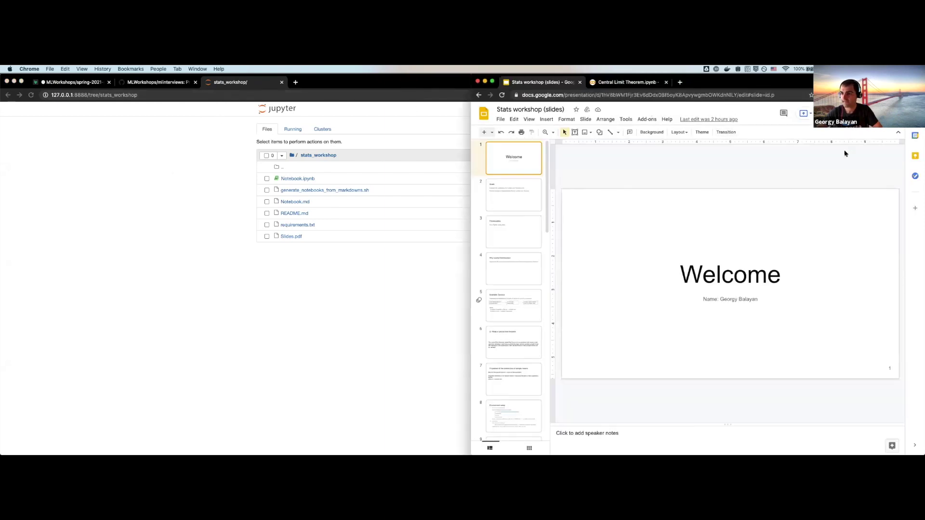
key(super+Return)
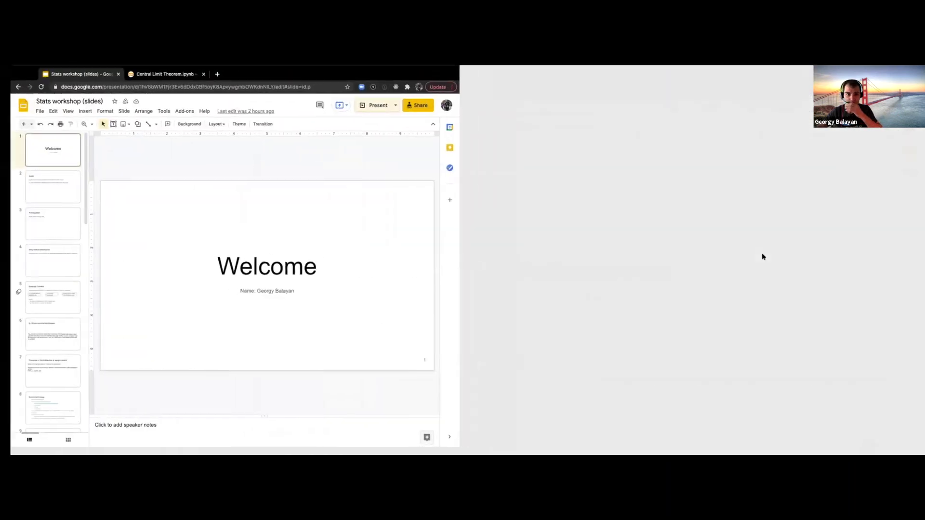
Advance the slideshow past the Goals and Prerequisites slides to the "Why central limit theorem" slide
click(675, 280)
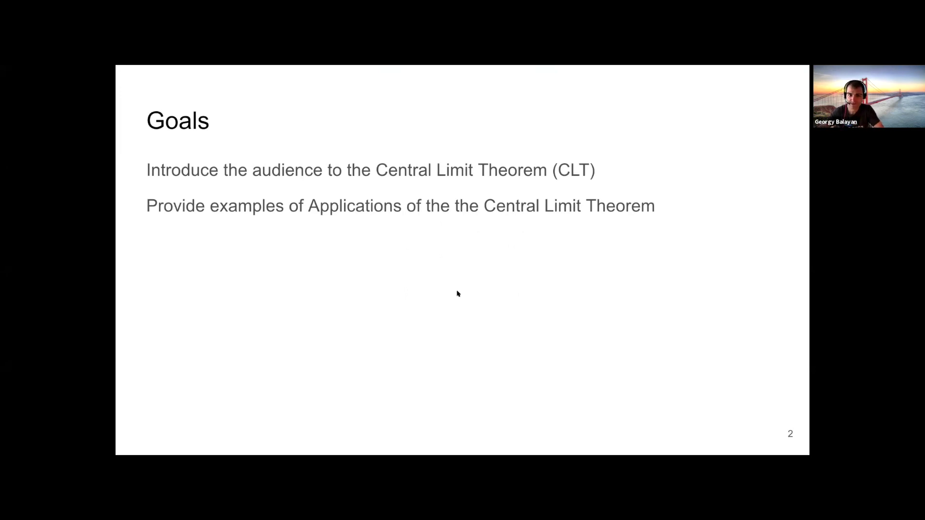
key(Right)
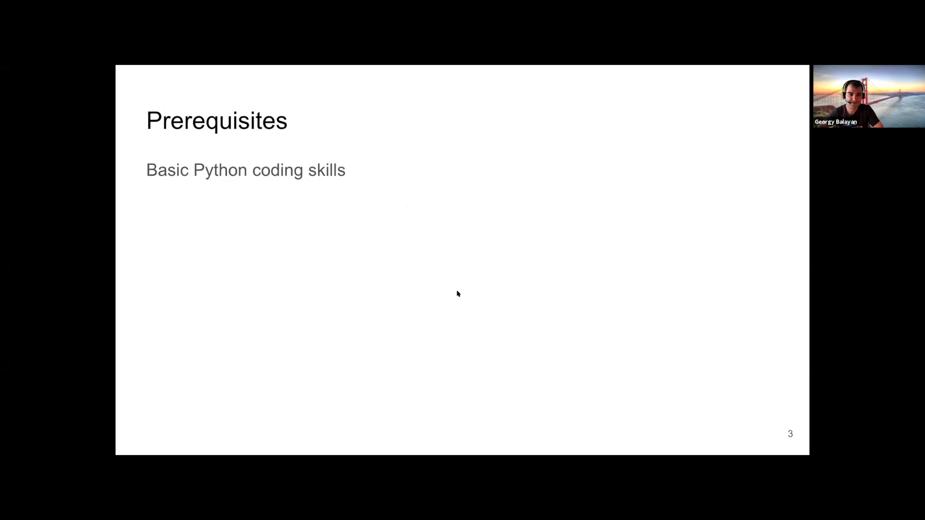
key(Right)
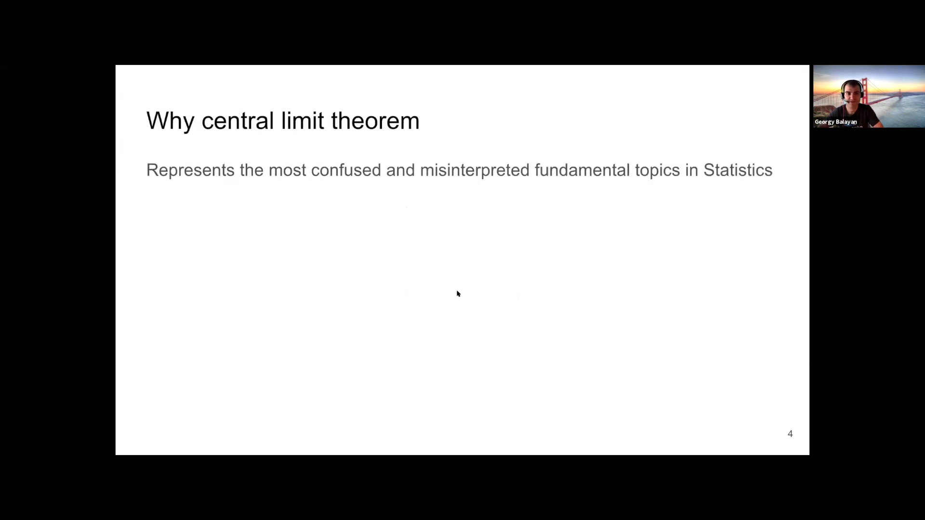